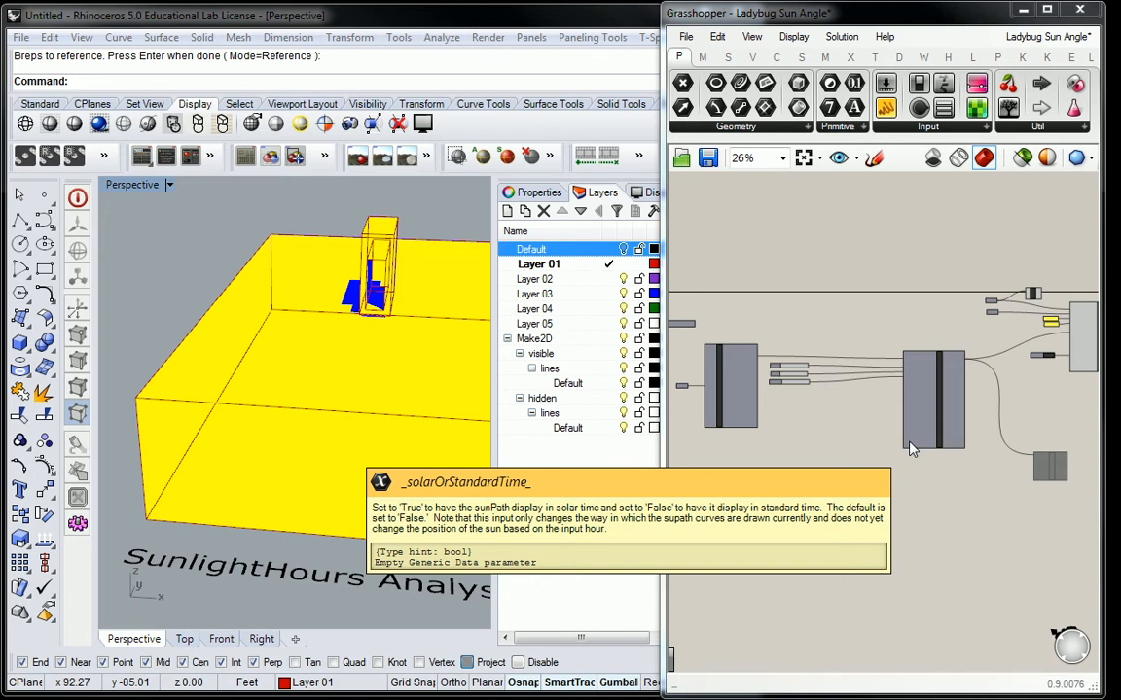
- Examine the edges of the blue shadow on the ground around the building from close up and from several angles
scroll(375, 279, "up", 6)
right_click_drag(376, 280, 359, 401)
scroll(379, 338, "down", 3)
scroll(369, 335, "up", 5)
scroll(331, 356, "down", 4)
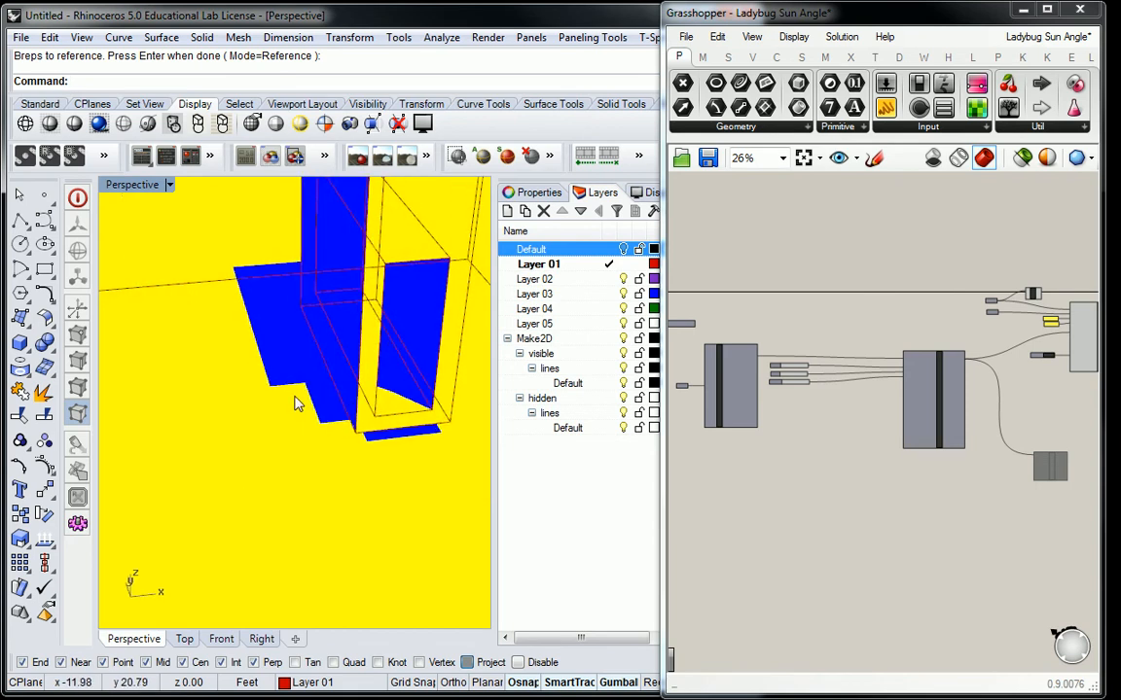
scroll(297, 391, "down", 4)
right_click_drag(290, 312, 308, 342)
scroll(313, 404, "up", 2)
scroll(313, 405, "up", 3)
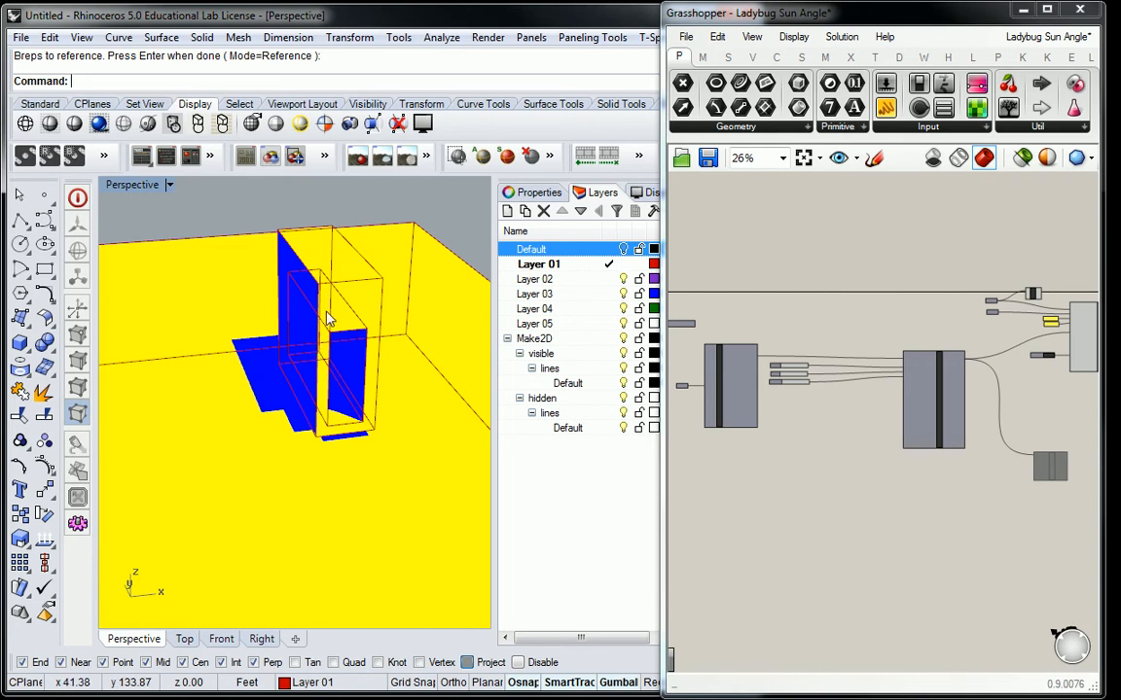
- Read the description of the sunlightHoursAnalysis component's _gridSize_ input and save the Grasshopper definition
scroll(885, 371, "up", 5)
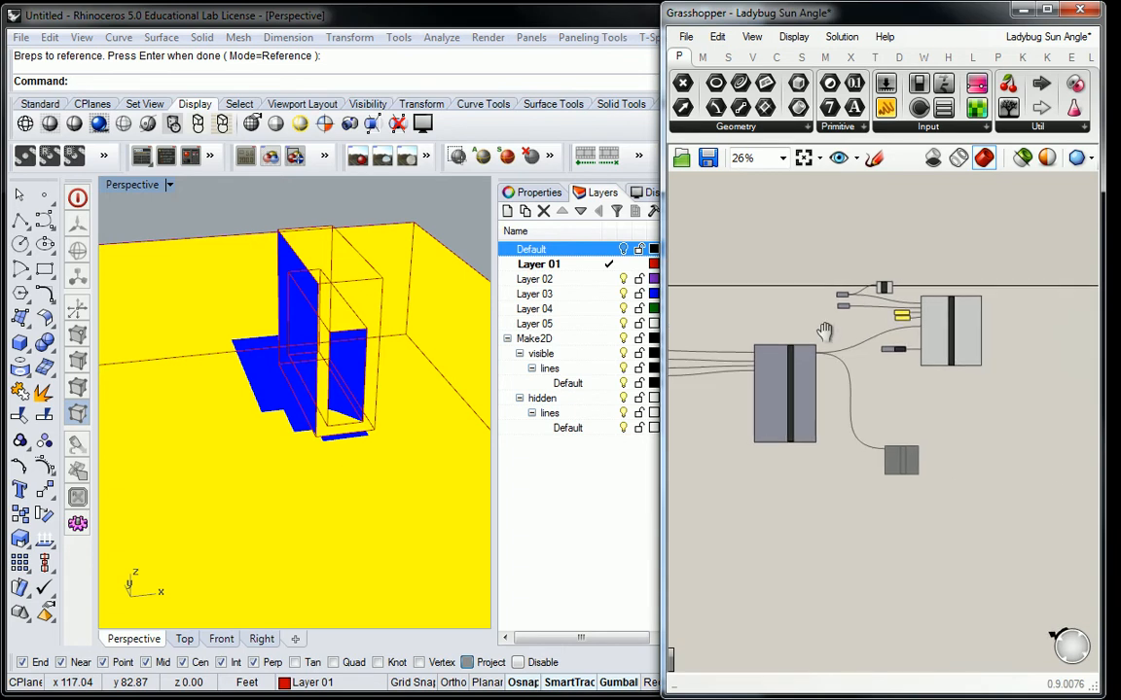
scroll(886, 371, "up", 2)
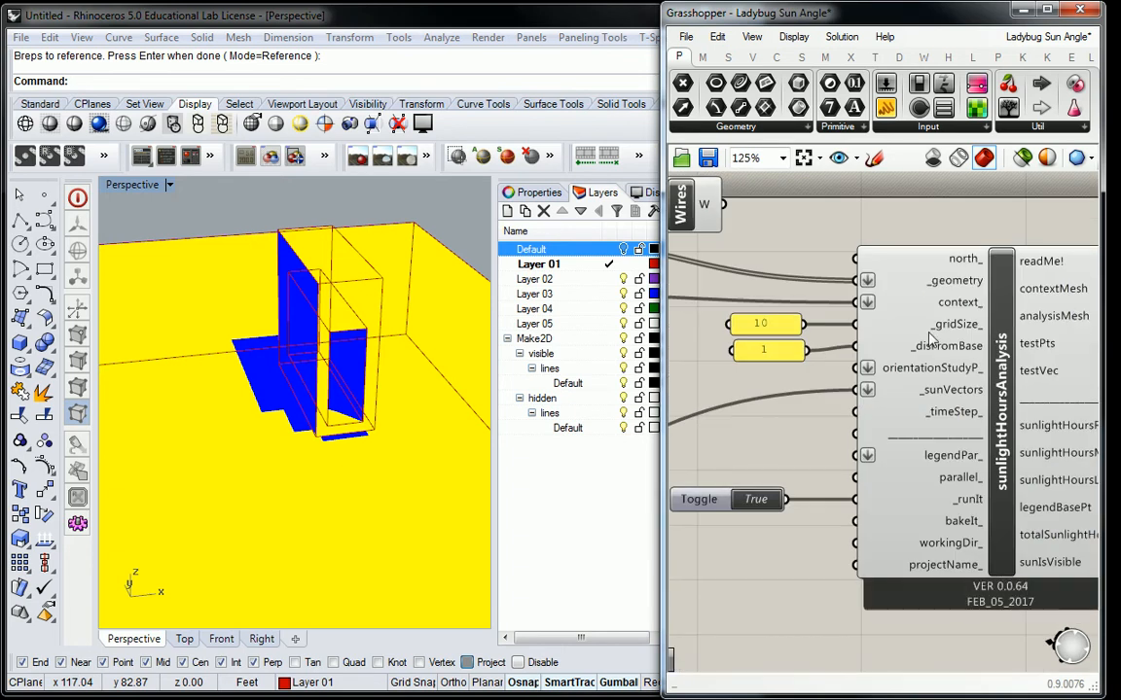
mouse_move(955, 331)
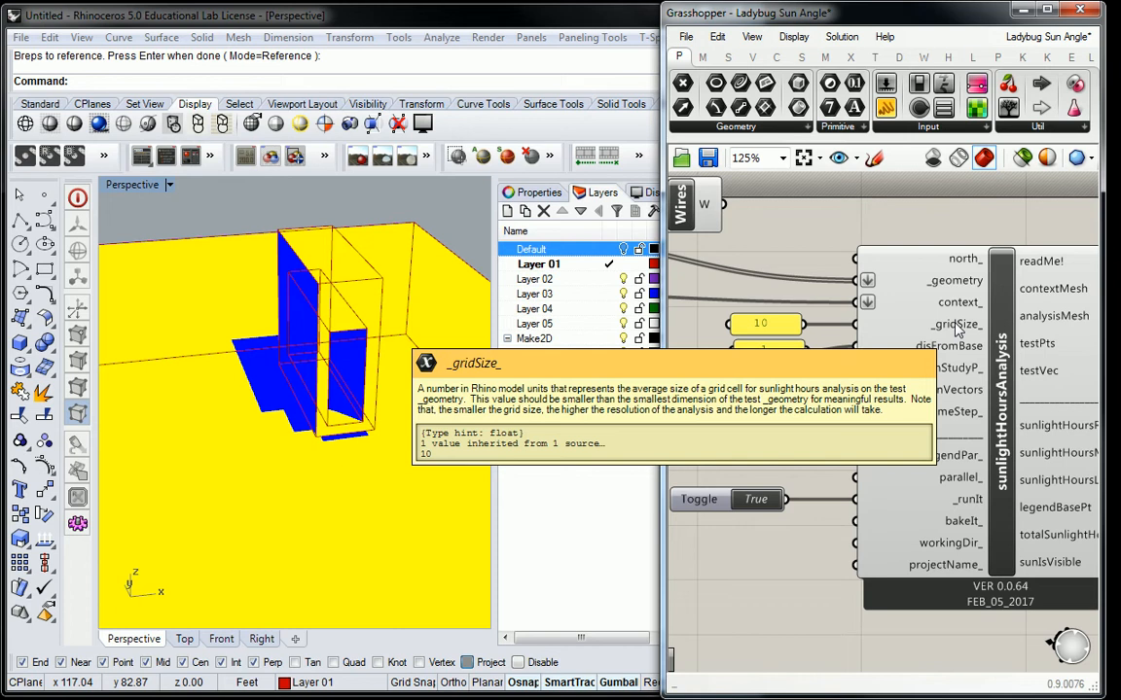
left_click(686, 37)
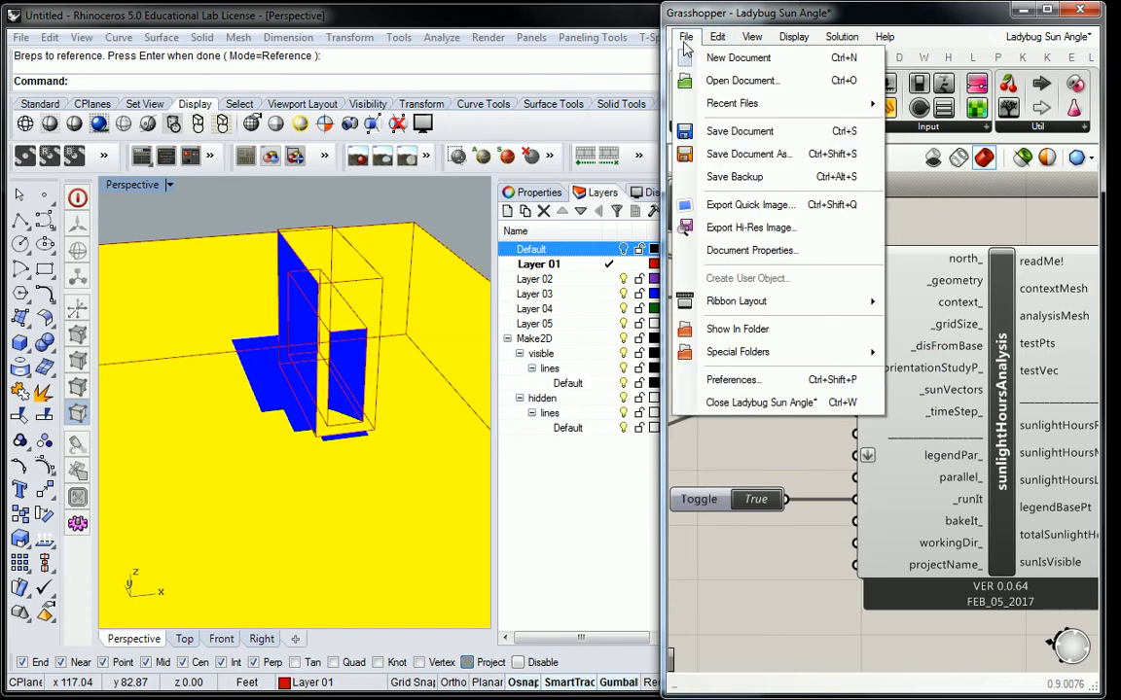
left_click(737, 131)
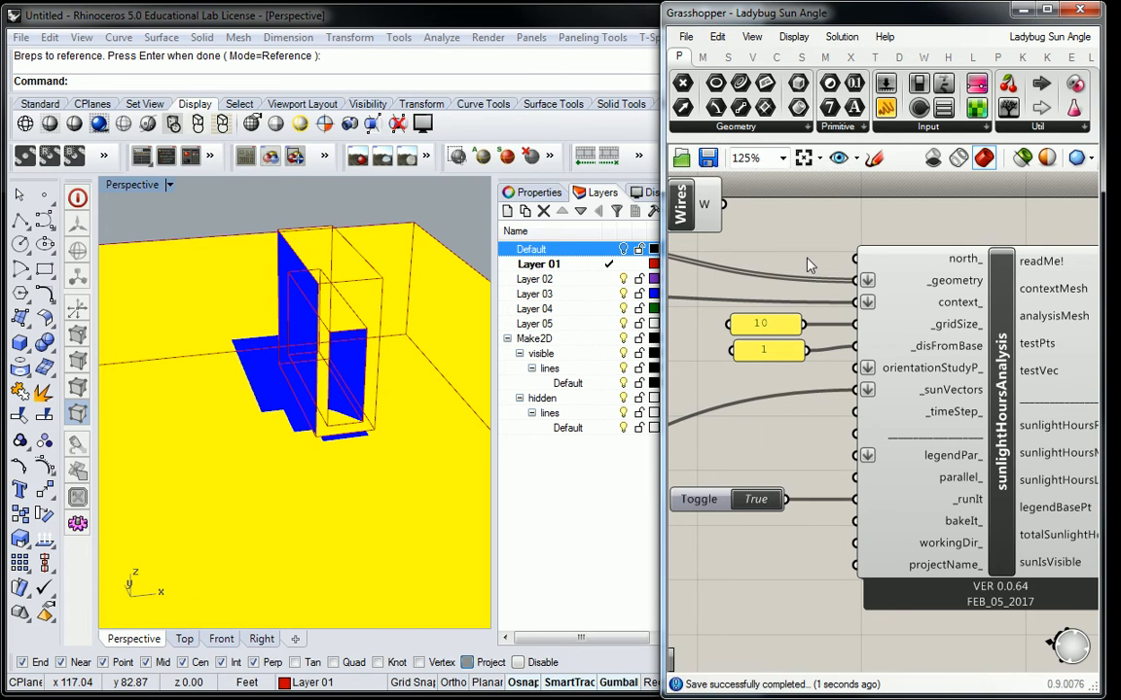
- Set the panel feeding the _gridSize_ input to .5 so the sunlight analysis recalculates
double_click(766, 324)
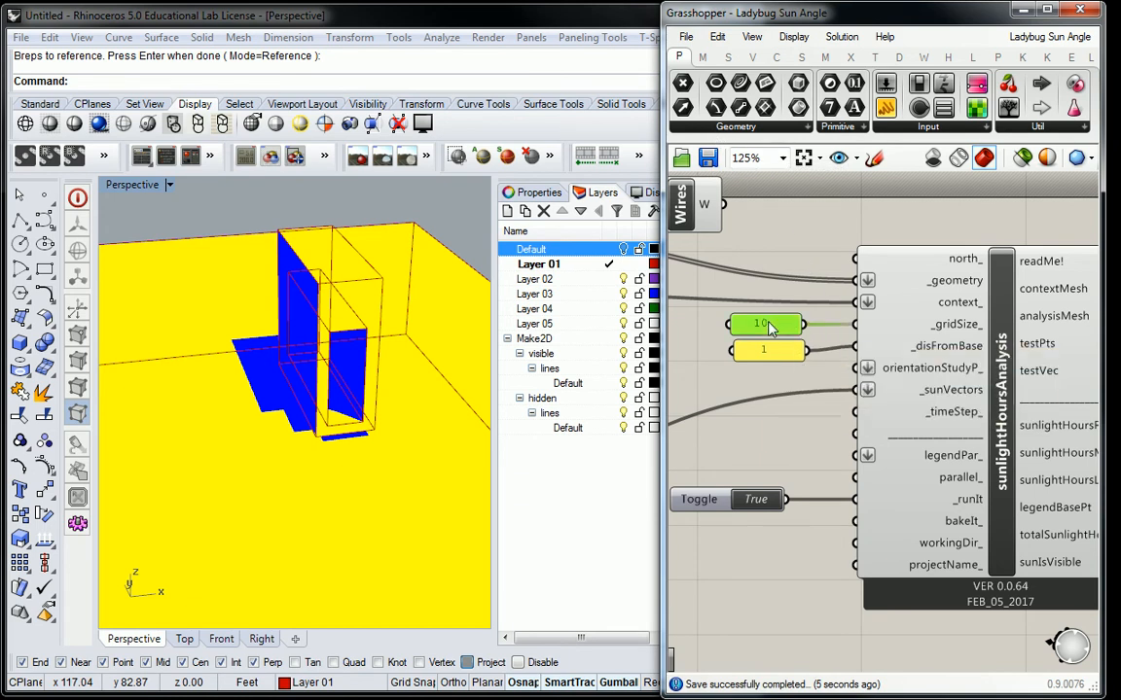
left_click(768, 322)
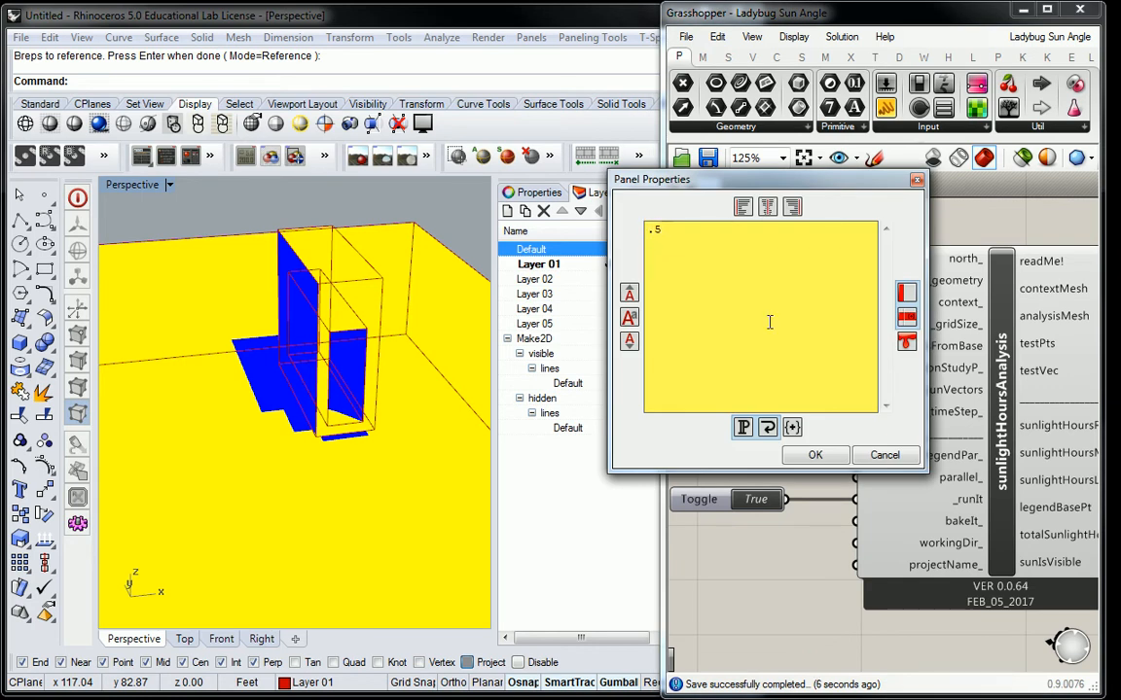
left_click(816, 455)
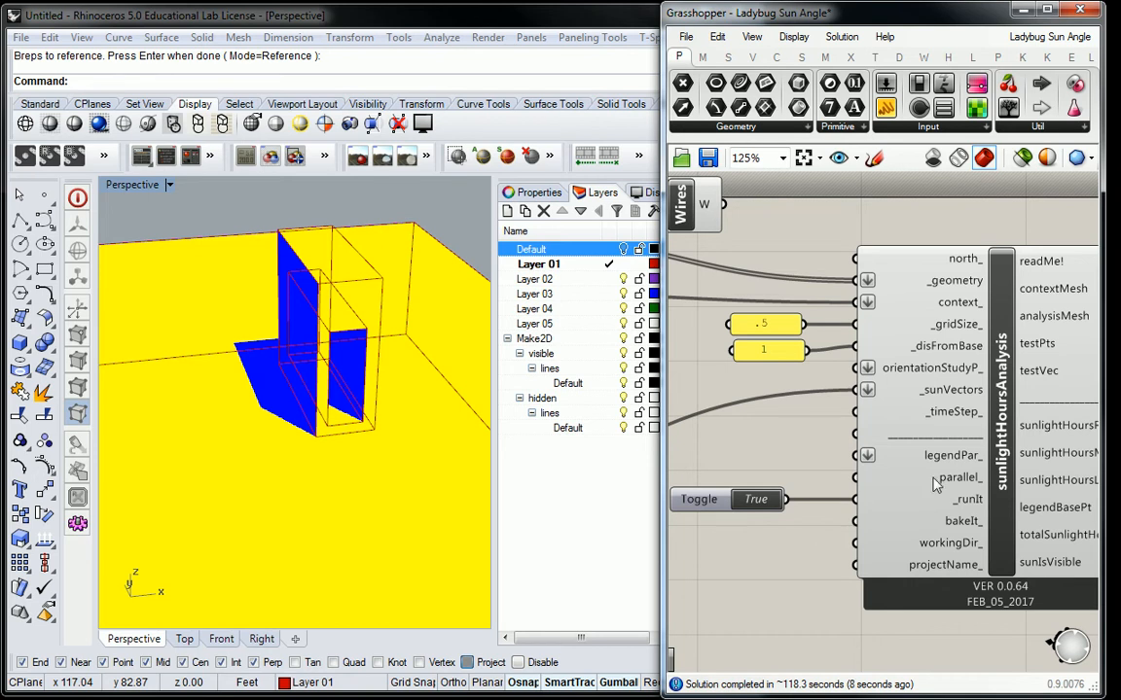
- Inspect the recalculated shadow's edge on the ground up close, and return to an overview of the building
scroll(268, 404, "up", 4)
scroll(331, 437, "up", 5)
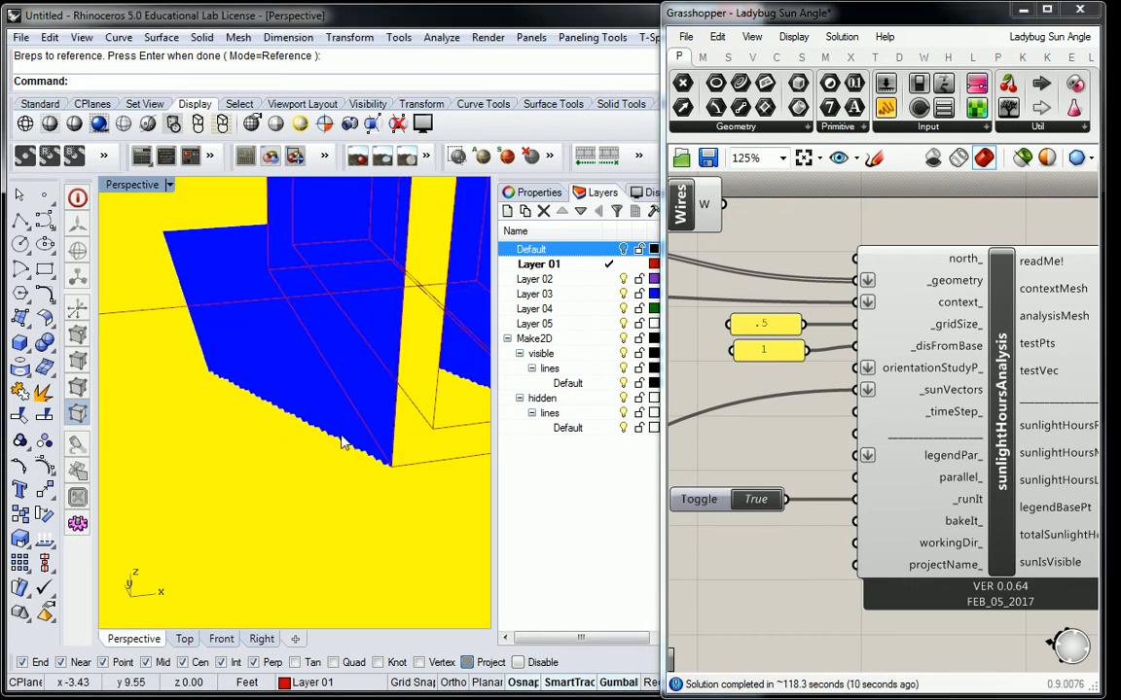
scroll(341, 444, "down", 2)
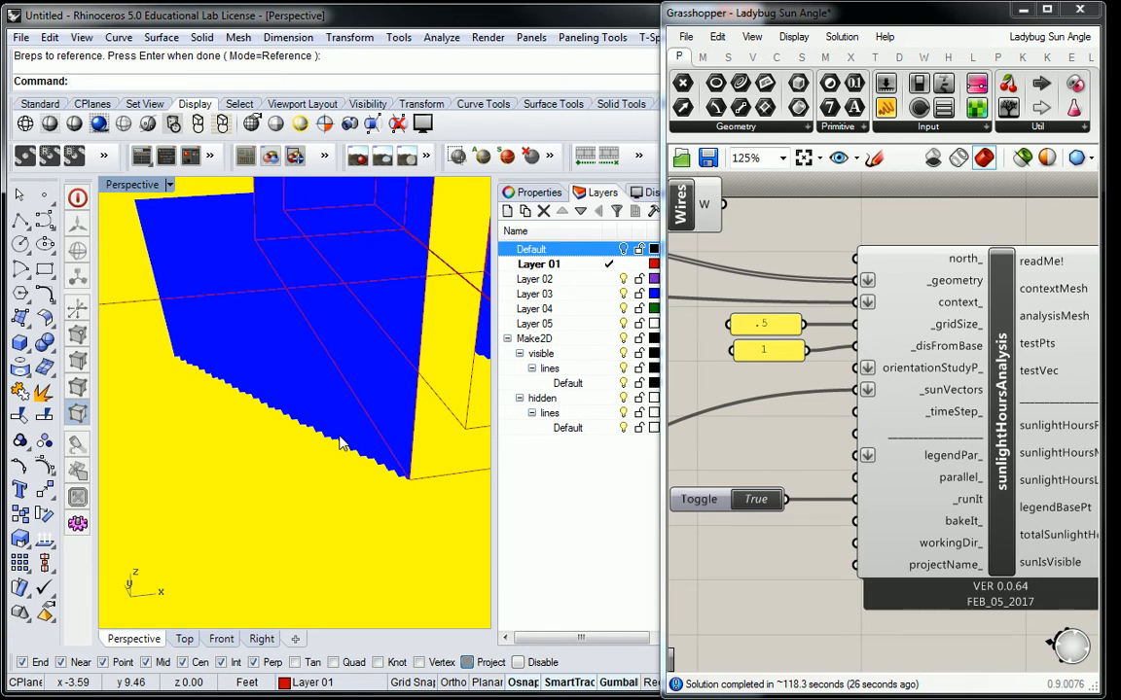
scroll(325, 389, "down", 5)
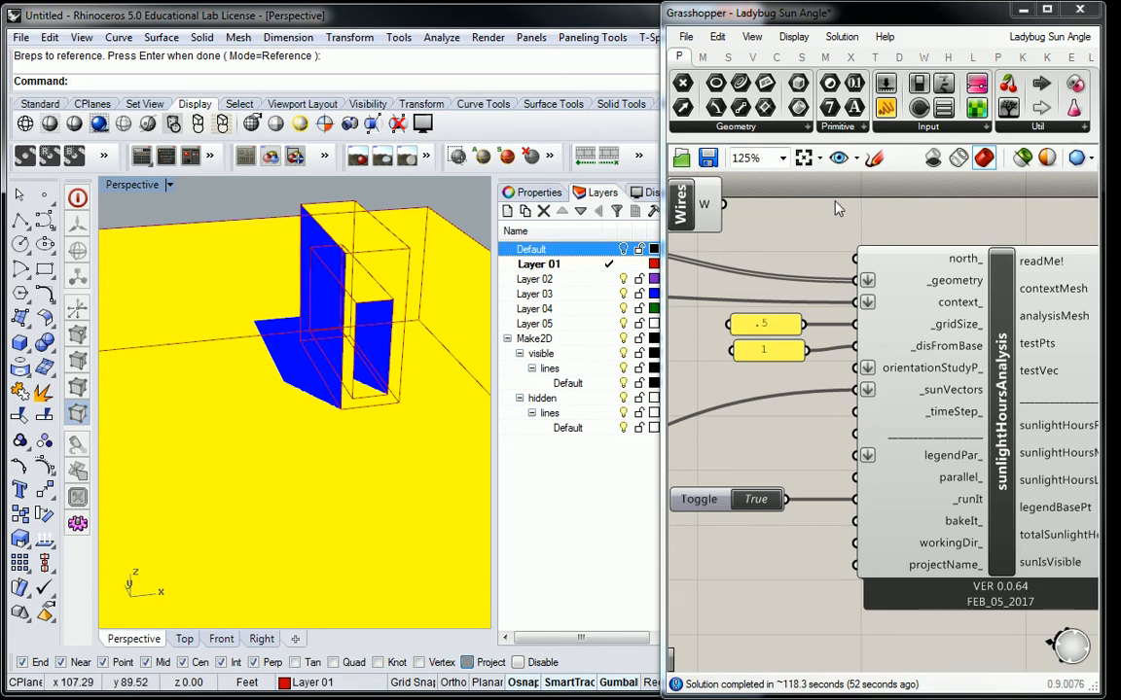
left_click(815, 251)
right_click_drag(432, 293, 446, 316, "shift")
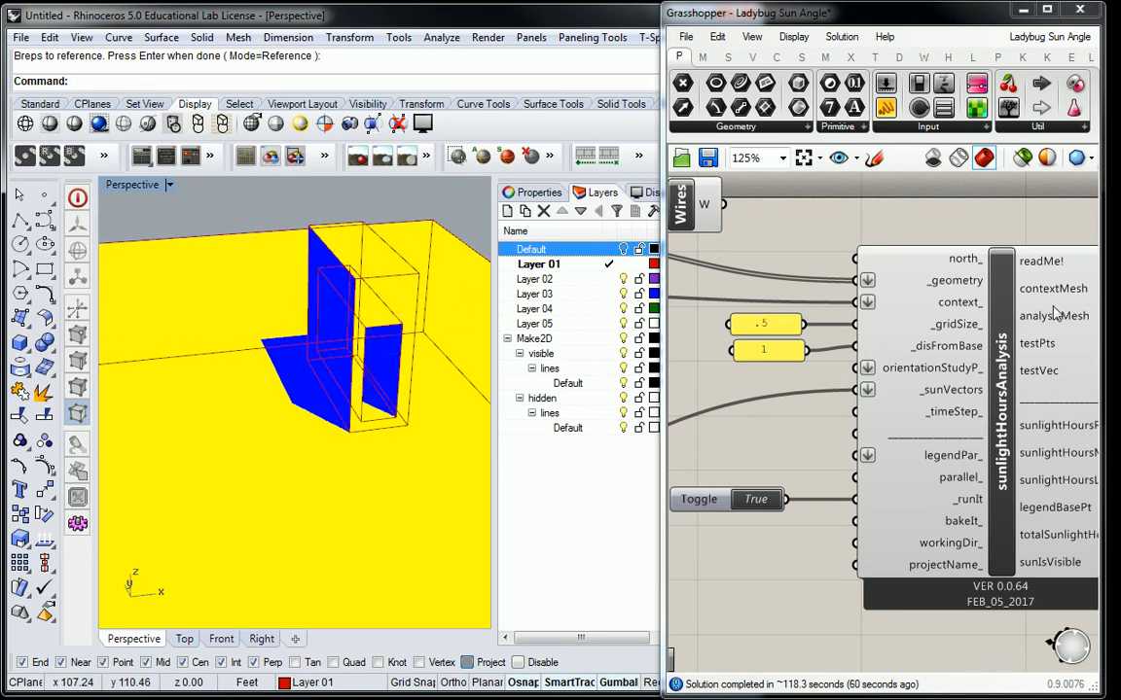
- Look over the sunlightHoursAnalysis component's outputs and inputs, including the bakeIt_ input
left_click(998, 214)
right_click_drag(997, 246, 898, 238)
mouse_move(900, 246)
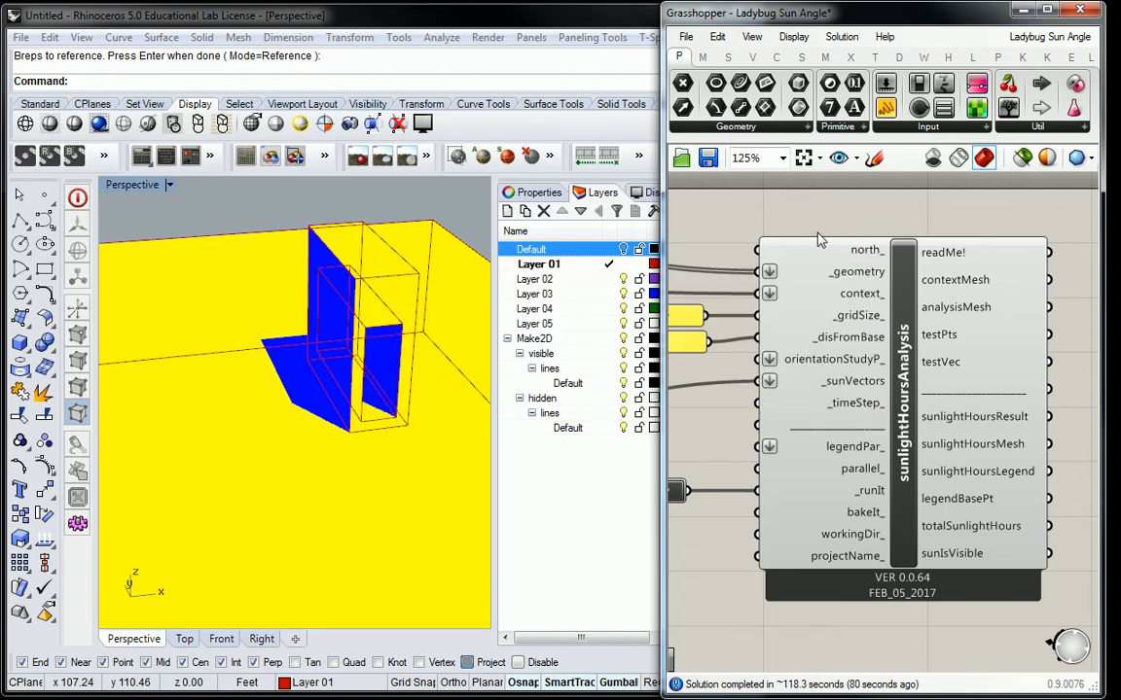
right_click_drag(715, 474, 774, 454)
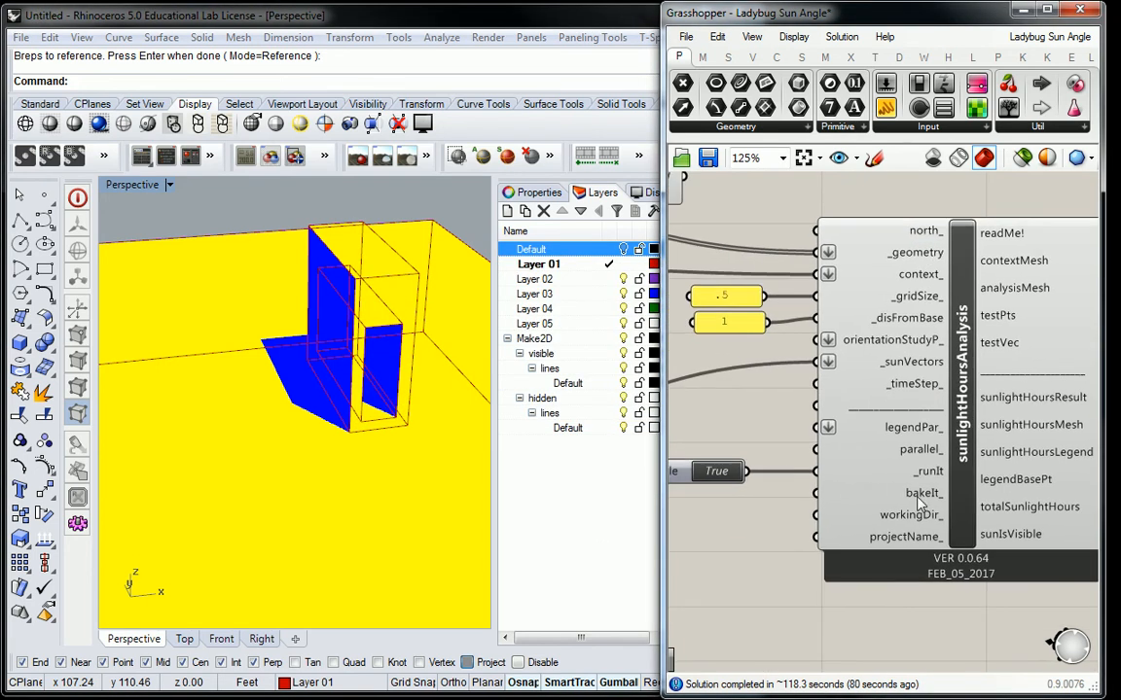
mouse_move(919, 502)
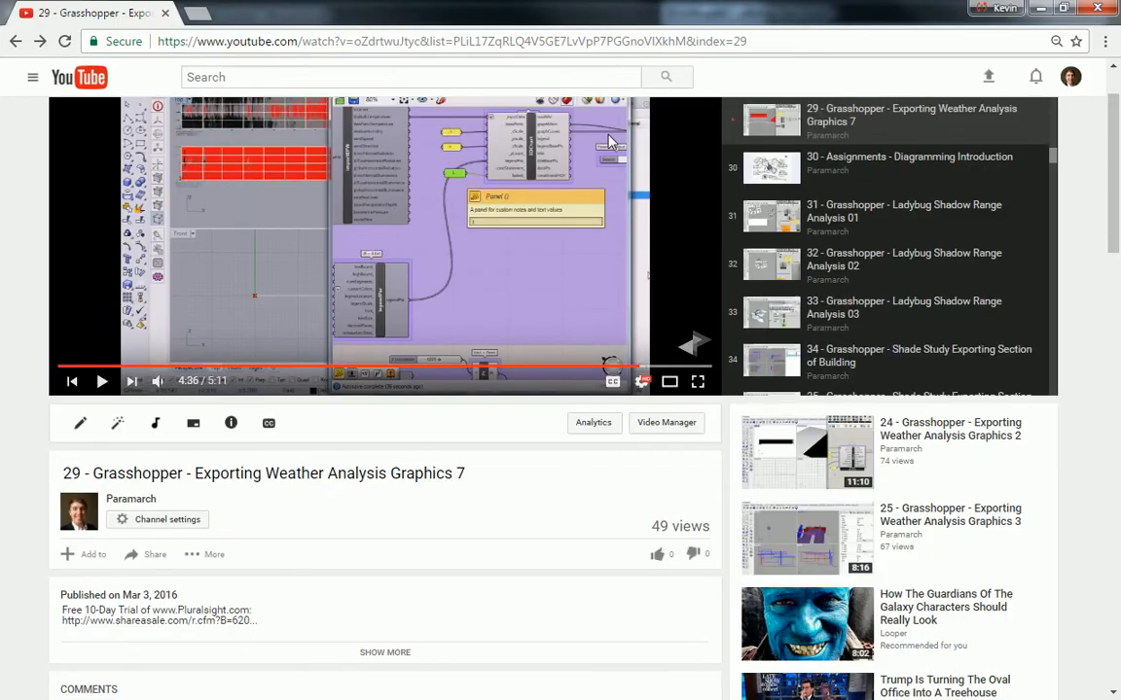
- Switch to YouTube and look through the Arch 222 - Spring 2016 playlist for the Exporting Weather Analysis Graphics videos
scroll(733, 250, "up", 3)
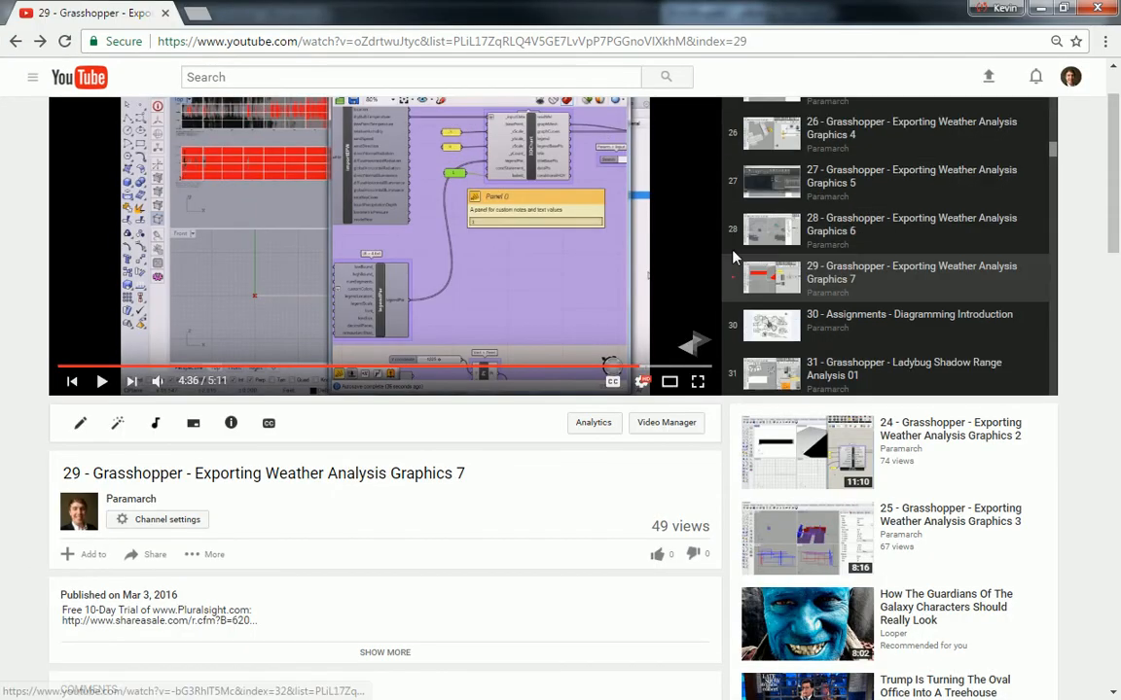
scroll(1093, 240, "up", 1)
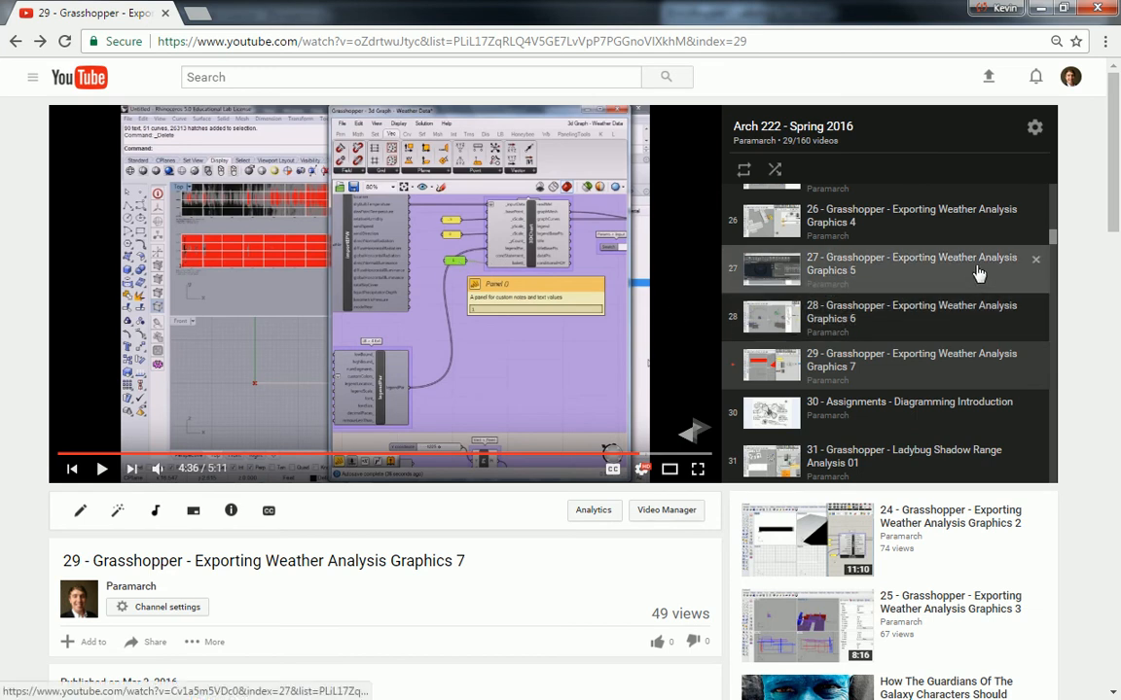
scroll(875, 244, "up", 4)
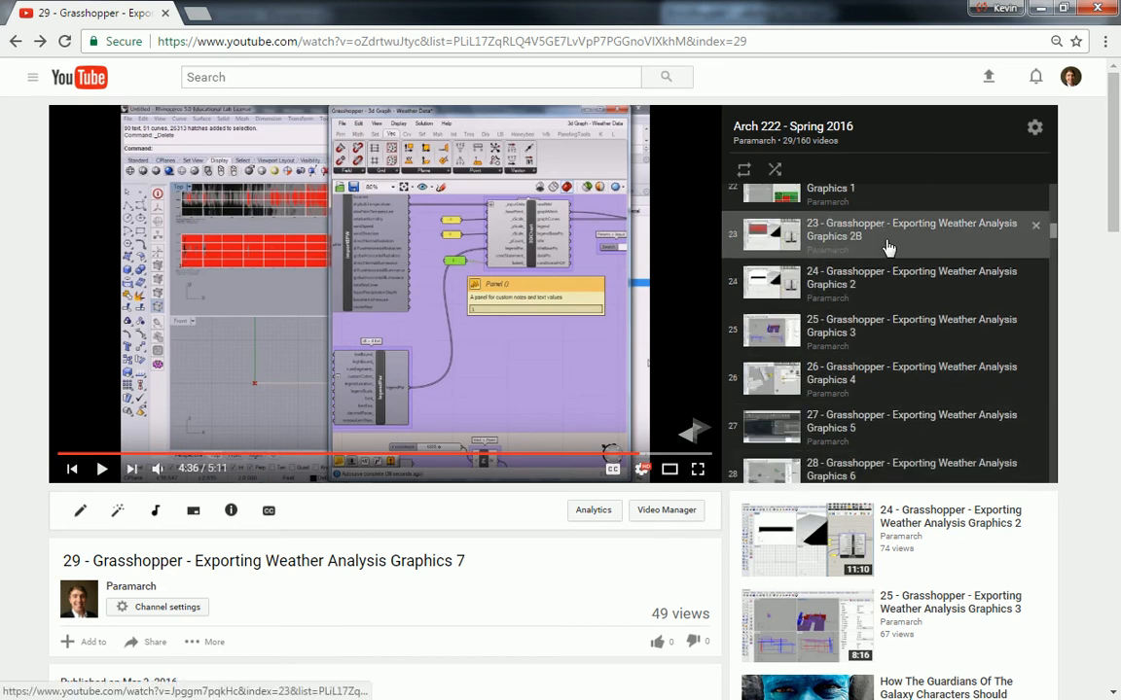
scroll(888, 237, "up", 1)
scroll(888, 274, "down", 1)
scroll(888, 274, "down", 5)
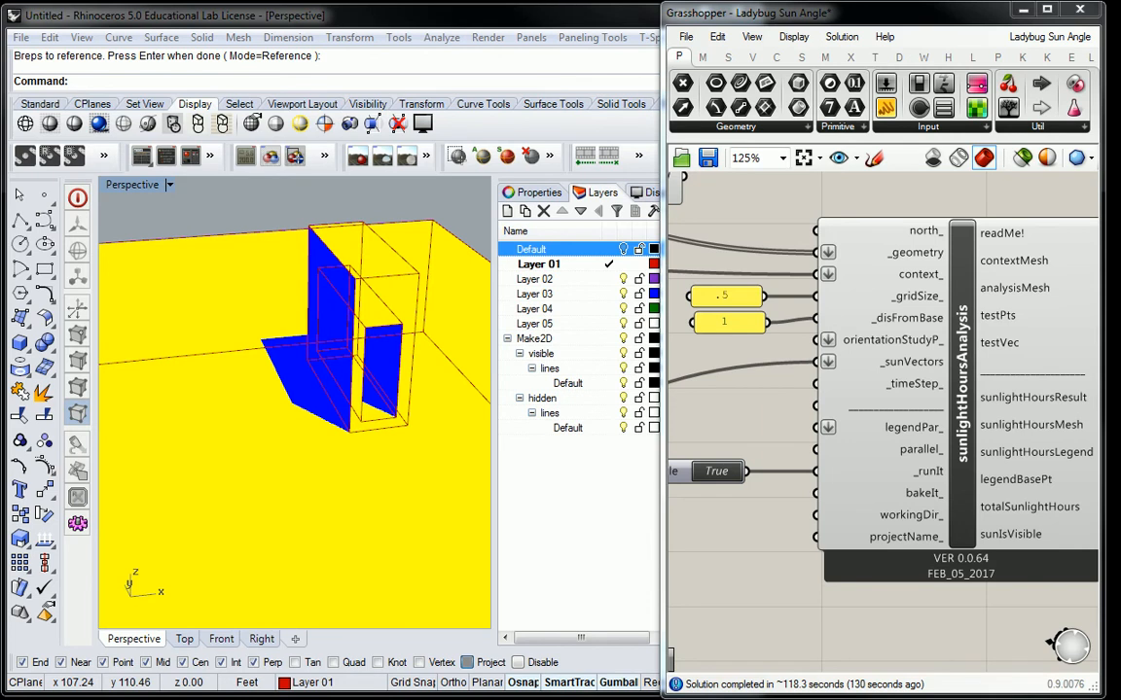
- Check the bakeIt_ input and view YouTube video 29, Exporting Weather Analysis Graphics 7, in full screen
right_click_drag(750, 425, 815, 416)
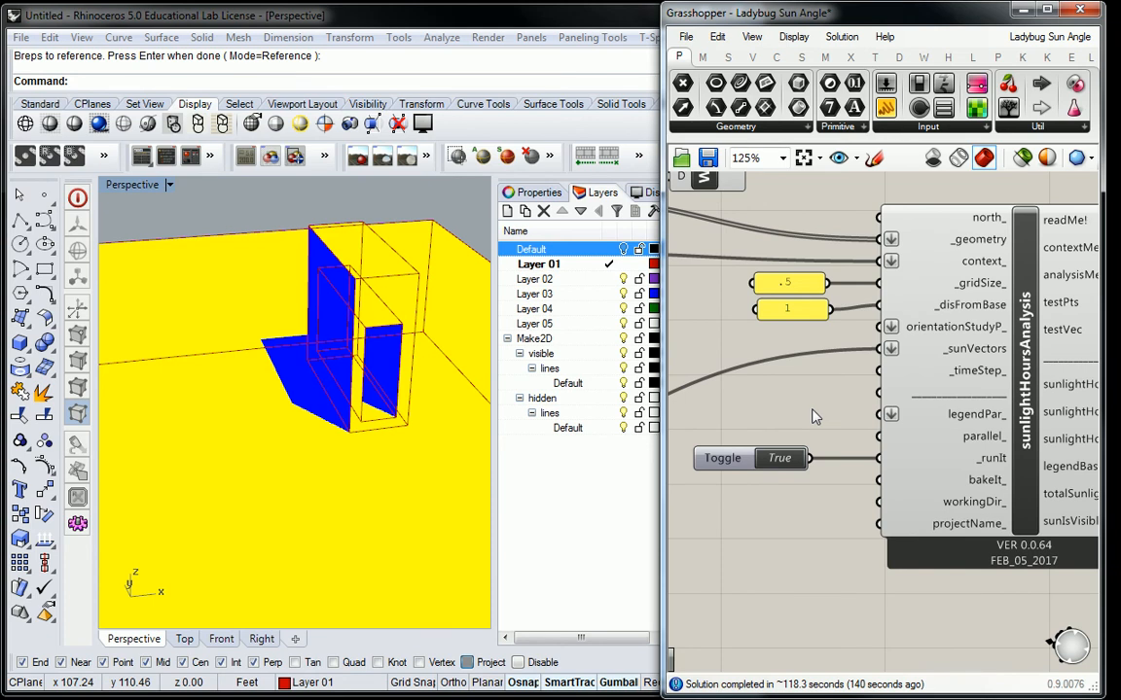
mouse_move(981, 483)
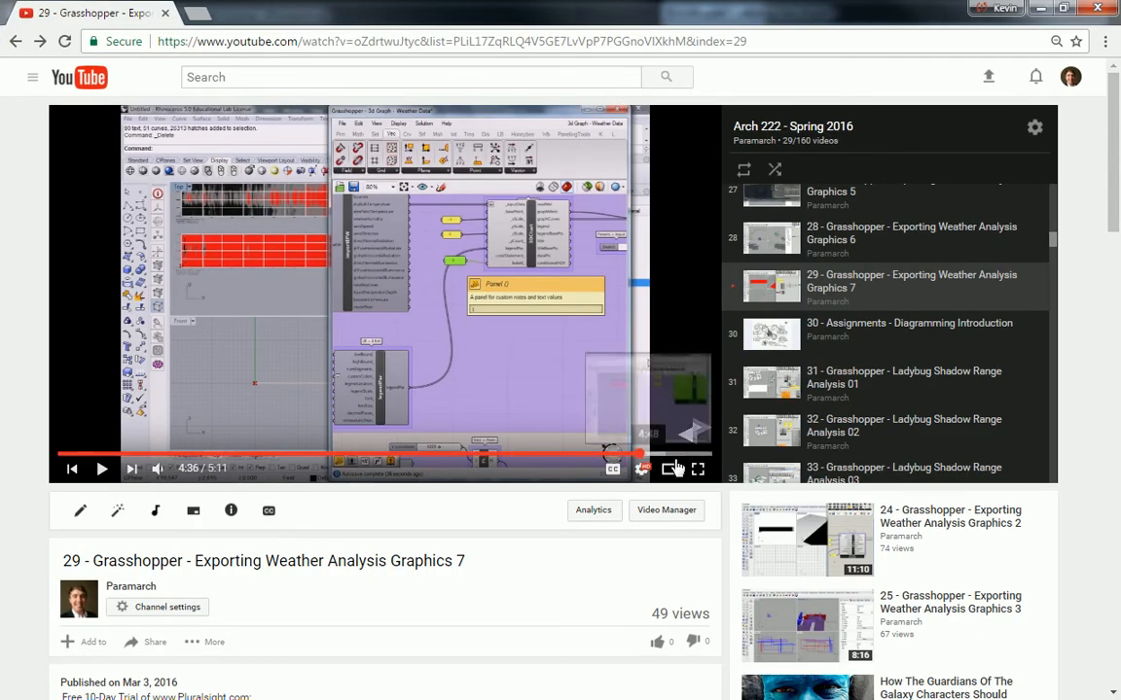
left_click(697, 469)
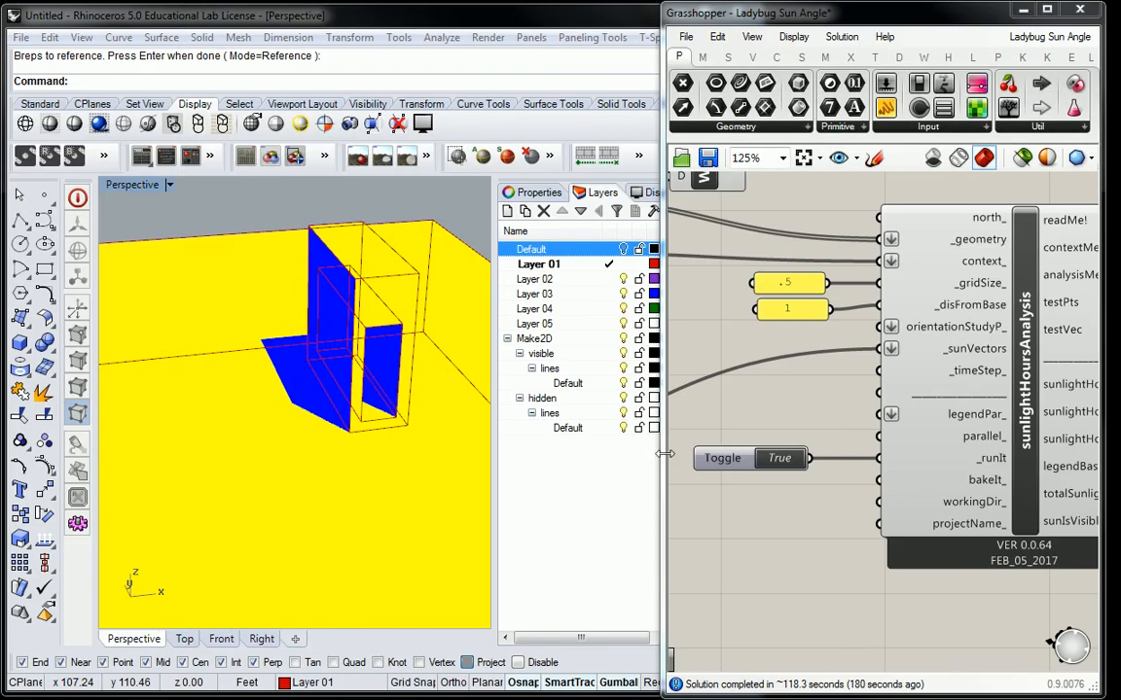
- Duplicate the _disFromBase panel containing 1, place the copy below the Toggle, and connect it to the bakeIt_ input
left_click(796, 320)
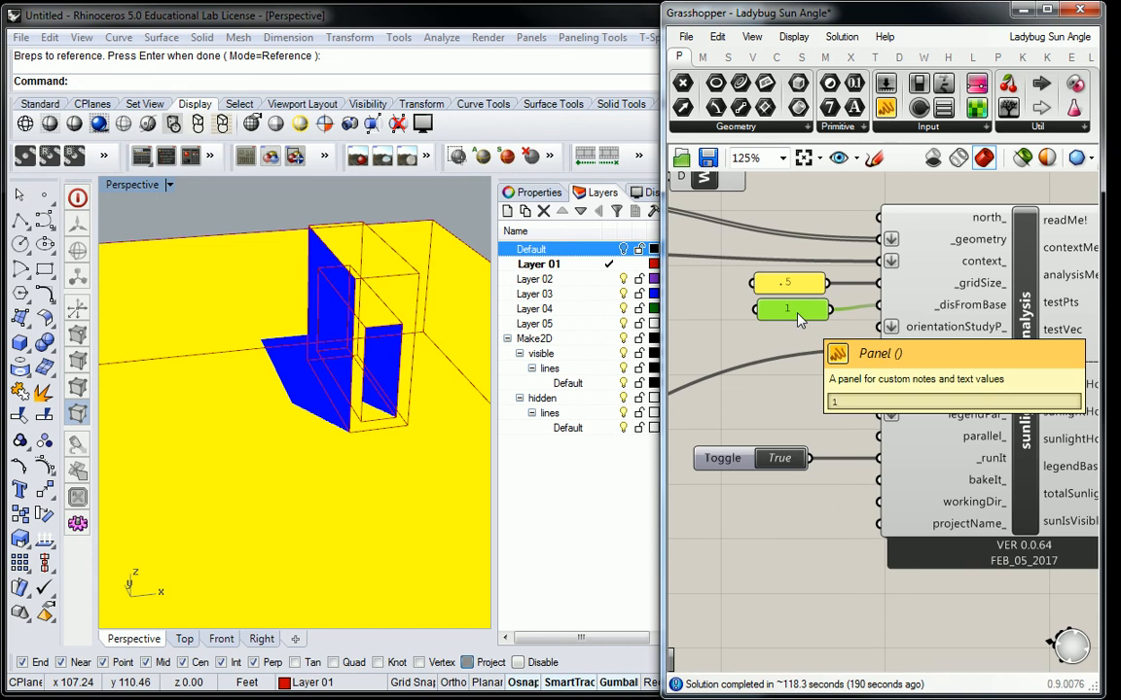
mouse_move(796, 321)
left_mouse_down("alt")
mouse_move(790, 513)
mouse_move(875, 483)
left_mouse_up("alt")
left_click(838, 504)
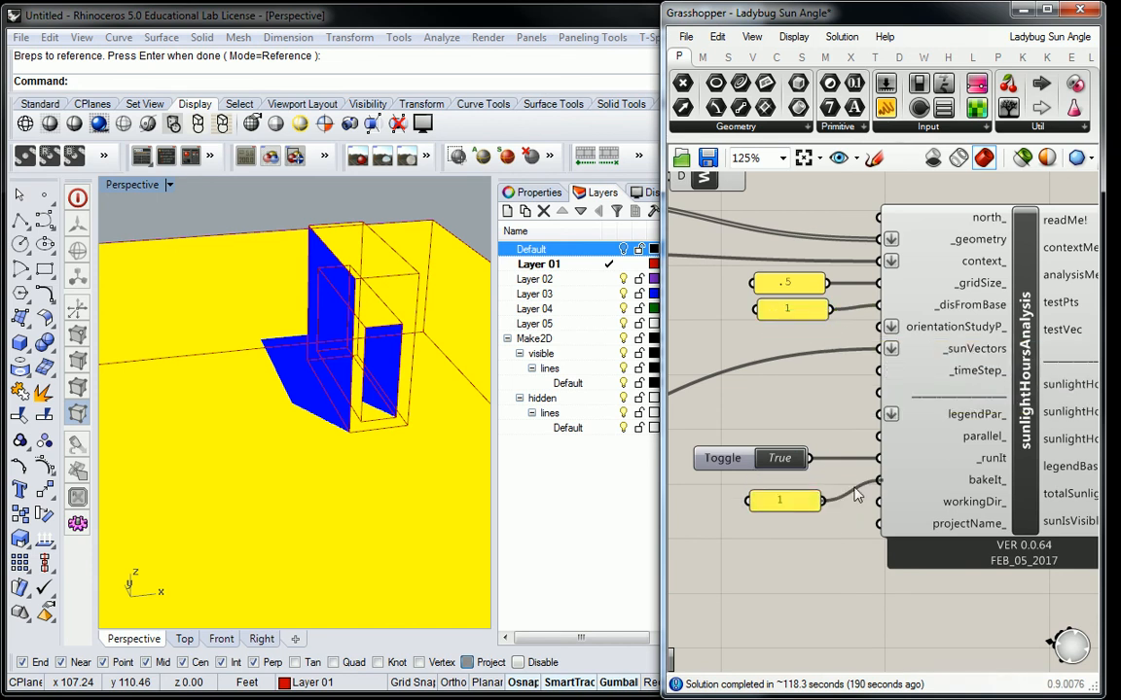